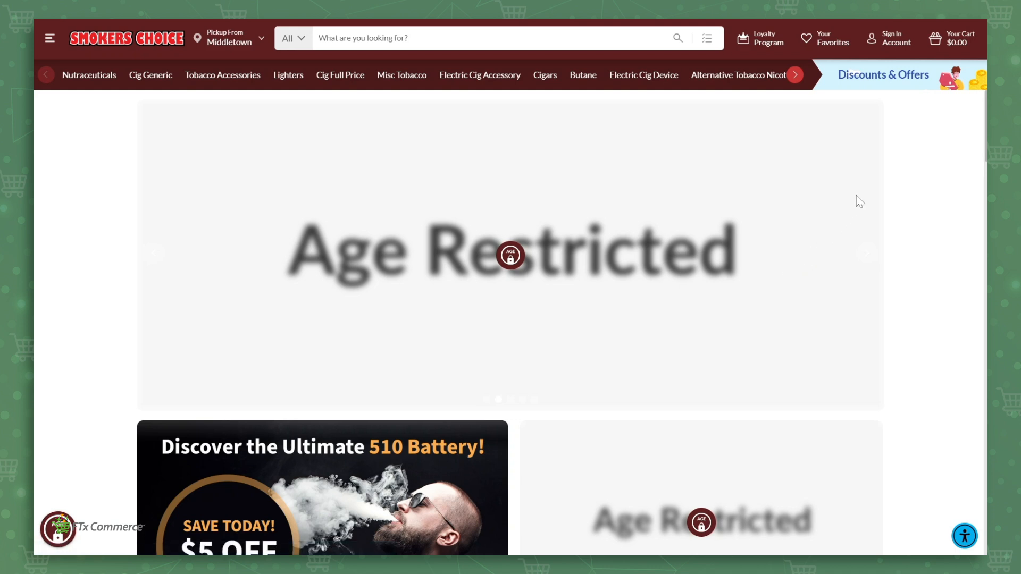
Step: Sign in to the Smokers Choice store with the prefilled credentials
{"action": "left_click", "coordinate": [891, 43]}
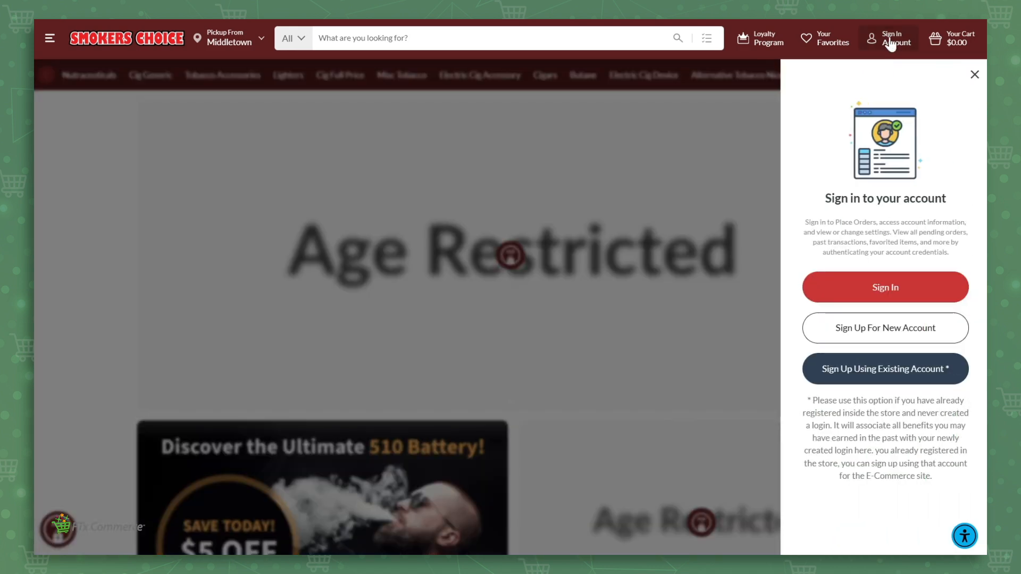
{"action": "left_click", "coordinate": [899, 289]}
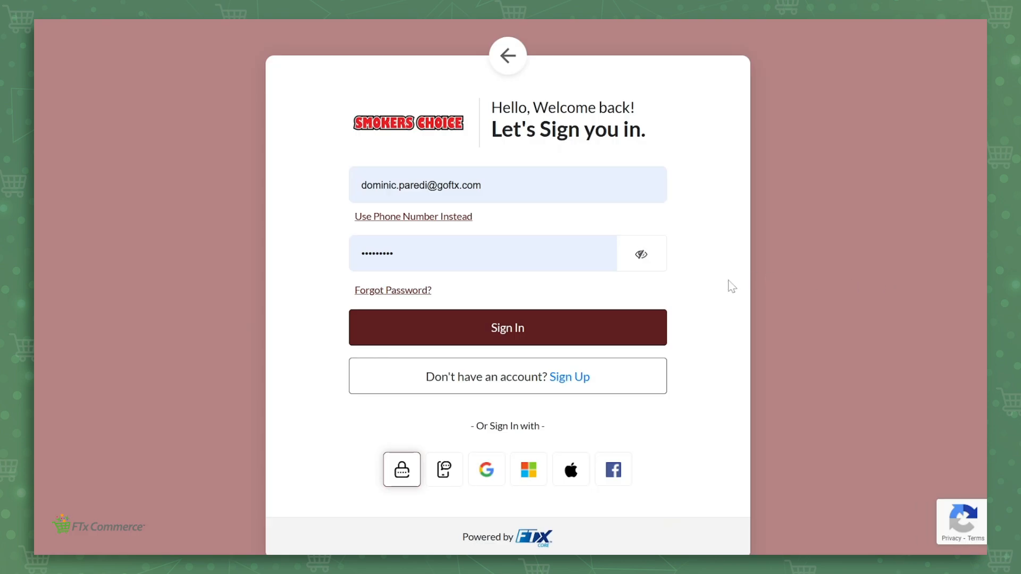
{"action": "left_click", "coordinate": [513, 326]}
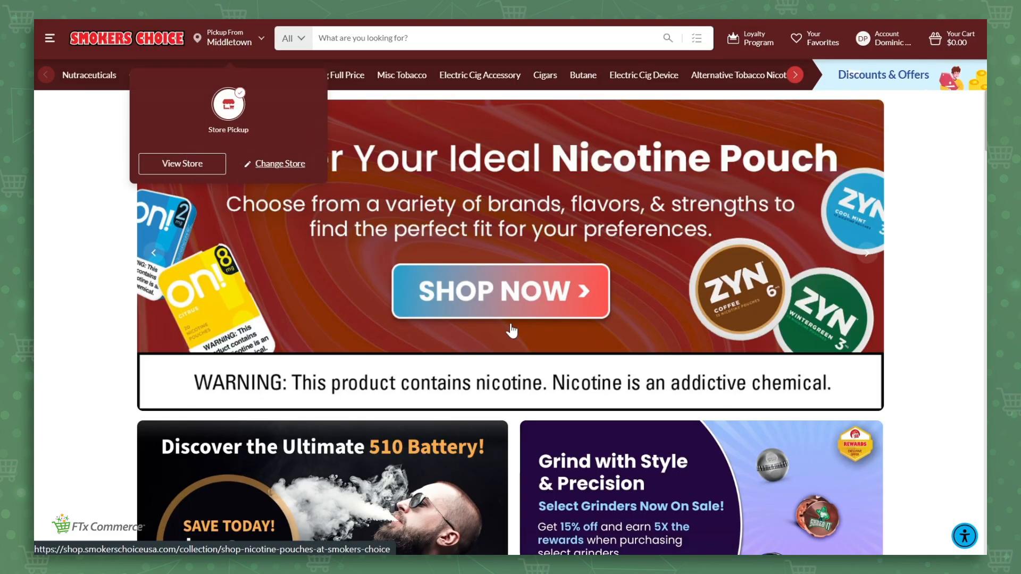
Step: Open the Smoke Odor Orange Lemon Splash 7oz Room Spray product page from the home page
{"action": "scroll", "coordinate": [511, 325], "scroll_direction": "down", "scroll_amount": 4}
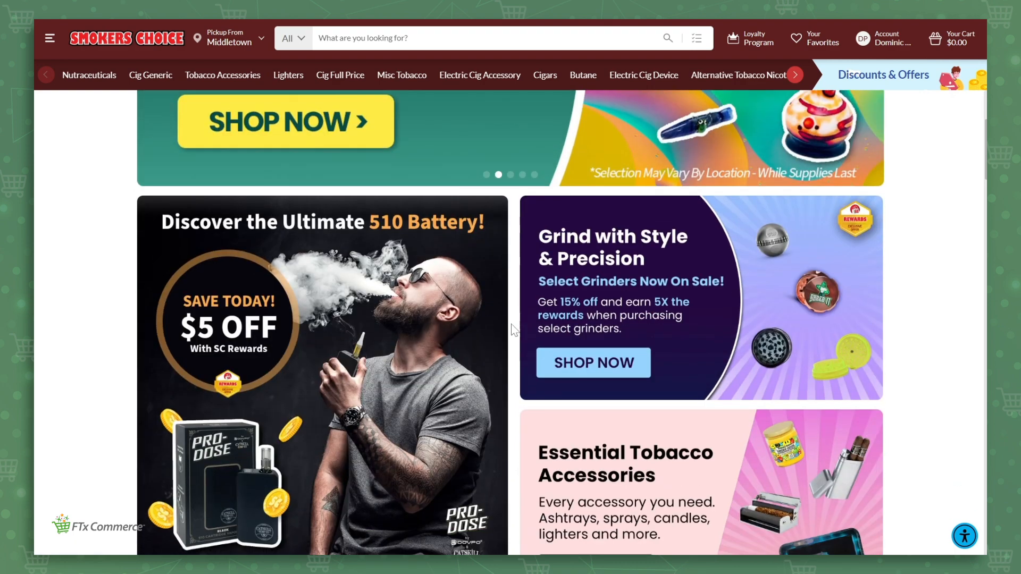
{"action": "scroll", "coordinate": [511, 325], "scroll_direction": "down", "scroll_amount": 8}
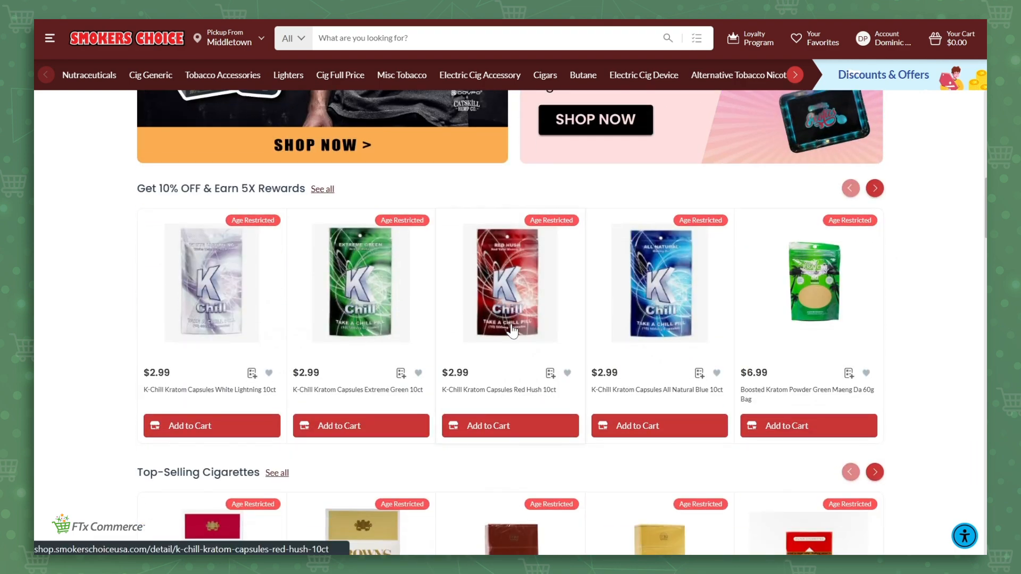
{"action": "scroll", "coordinate": [577, 280], "scroll_direction": "down", "scroll_amount": 4}
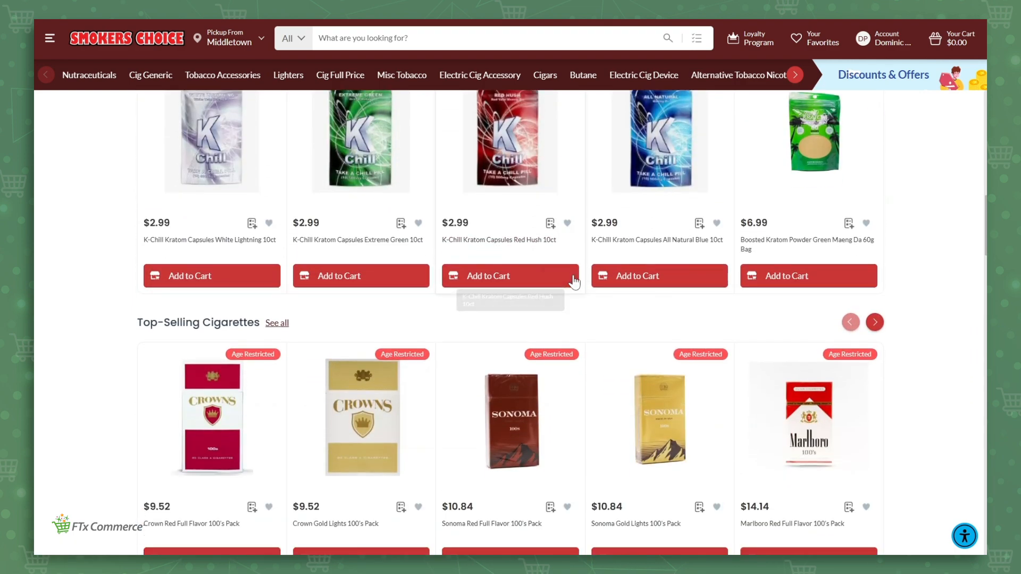
{"action": "scroll", "coordinate": [577, 280], "scroll_direction": "down", "scroll_amount": 12}
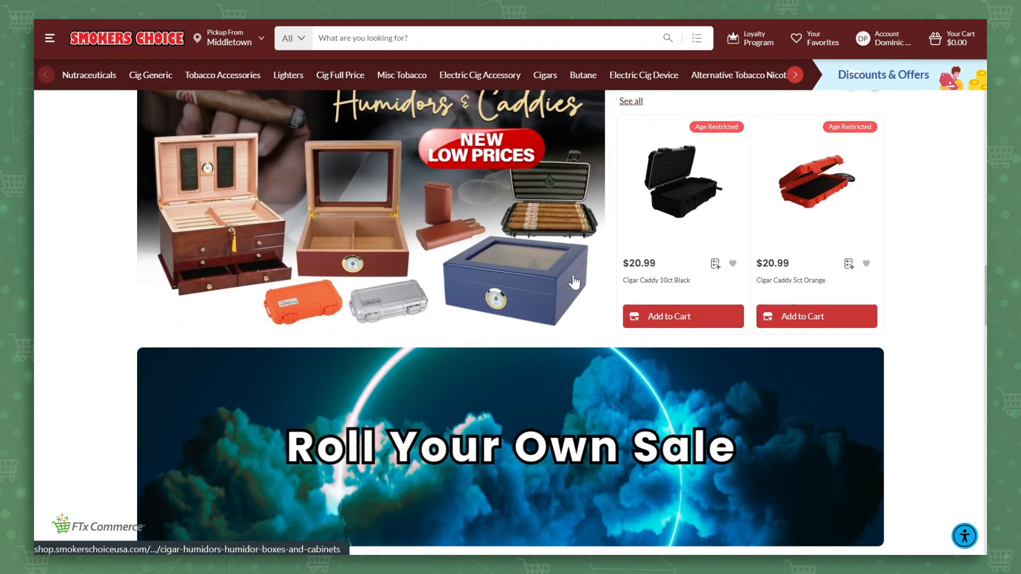
{"action": "scroll", "coordinate": [573, 275], "scroll_direction": "down", "scroll_amount": 12}
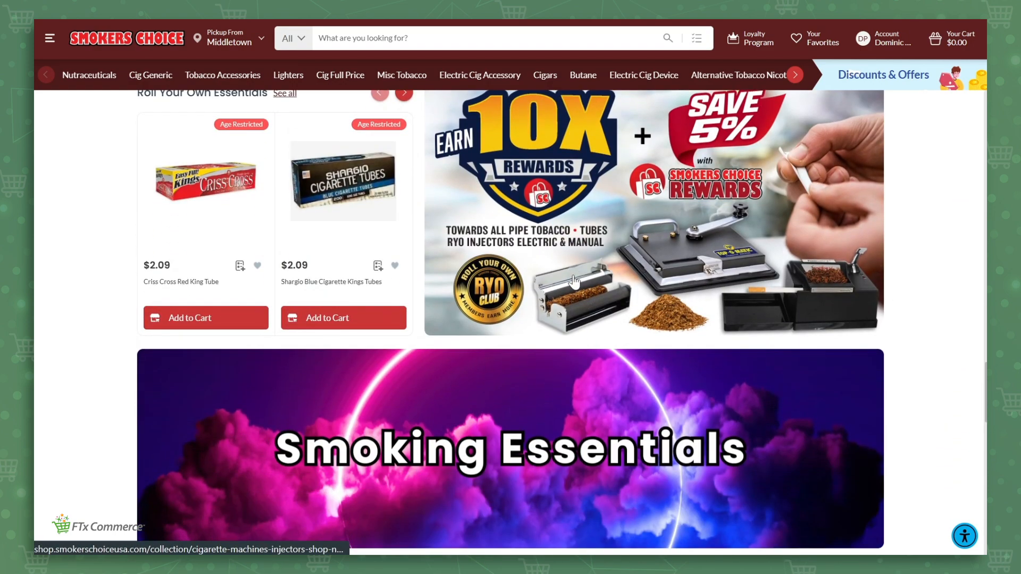
{"action": "scroll", "coordinate": [573, 281], "scroll_direction": "down", "scroll_amount": 8}
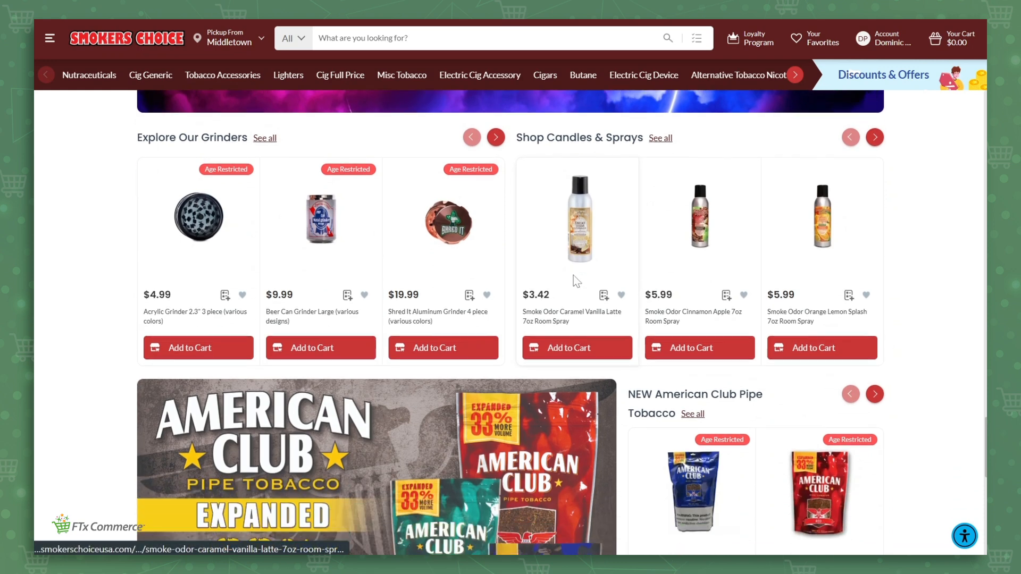
{"action": "left_click", "coordinate": [822, 213]}
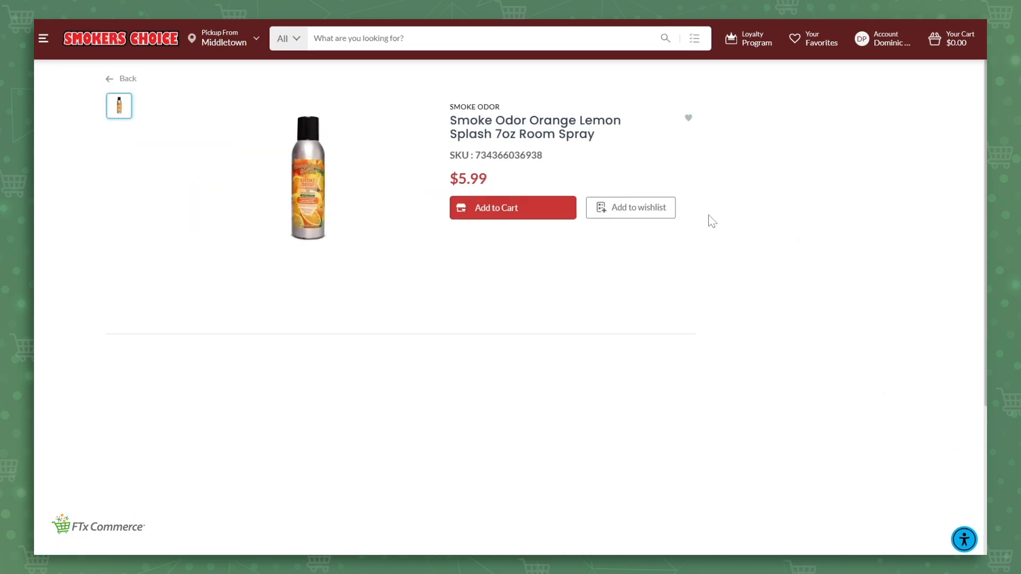
Step: Add the Orange Lemon Splash room spray to the cart at quantity 1 and view the full cart
{"action": "left_click", "coordinate": [463, 224]}
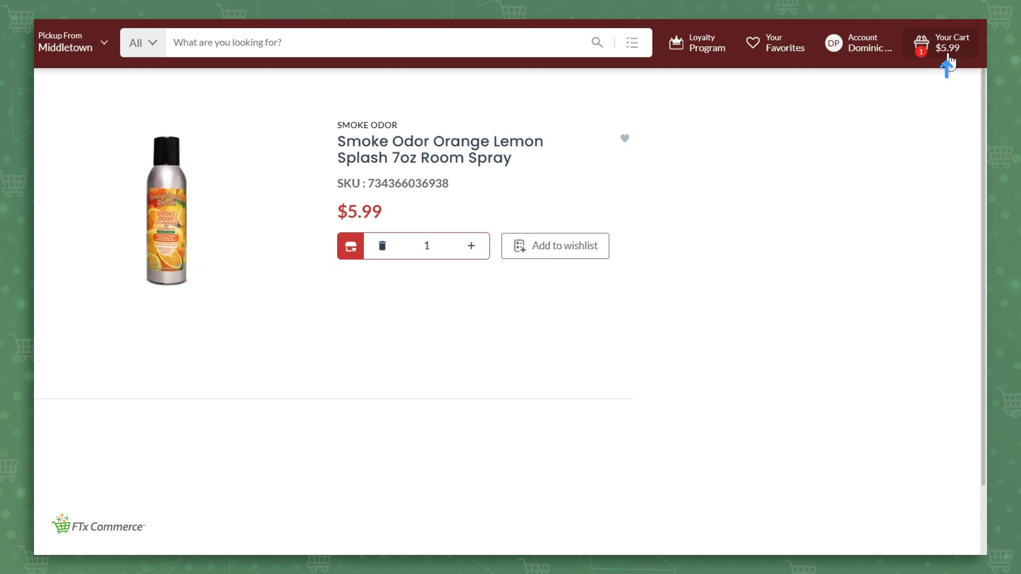
{"action": "left_click", "coordinate": [947, 58]}
{"action": "left_click", "coordinate": [849, 191]}
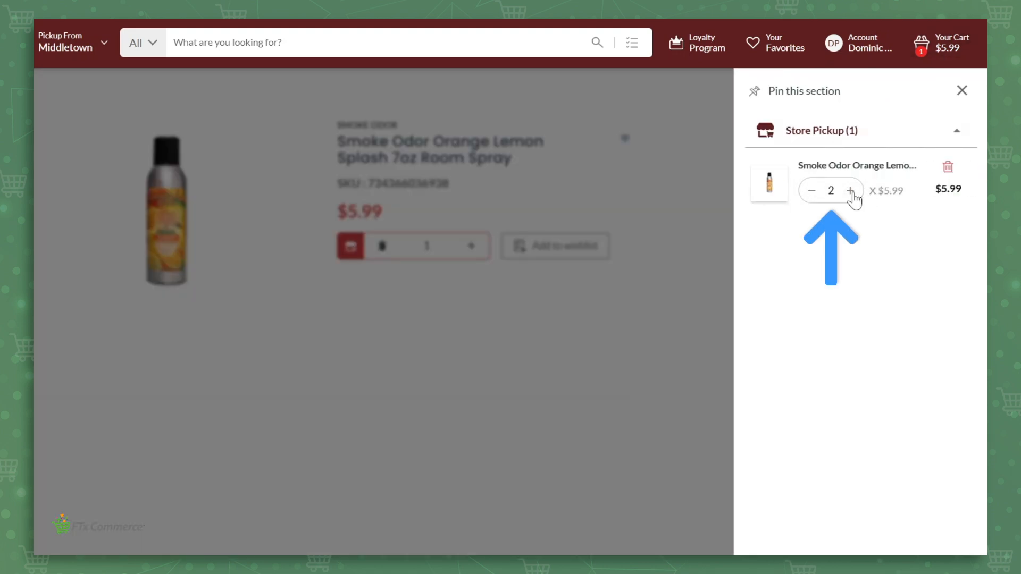
{"action": "left_click", "coordinate": [812, 192]}
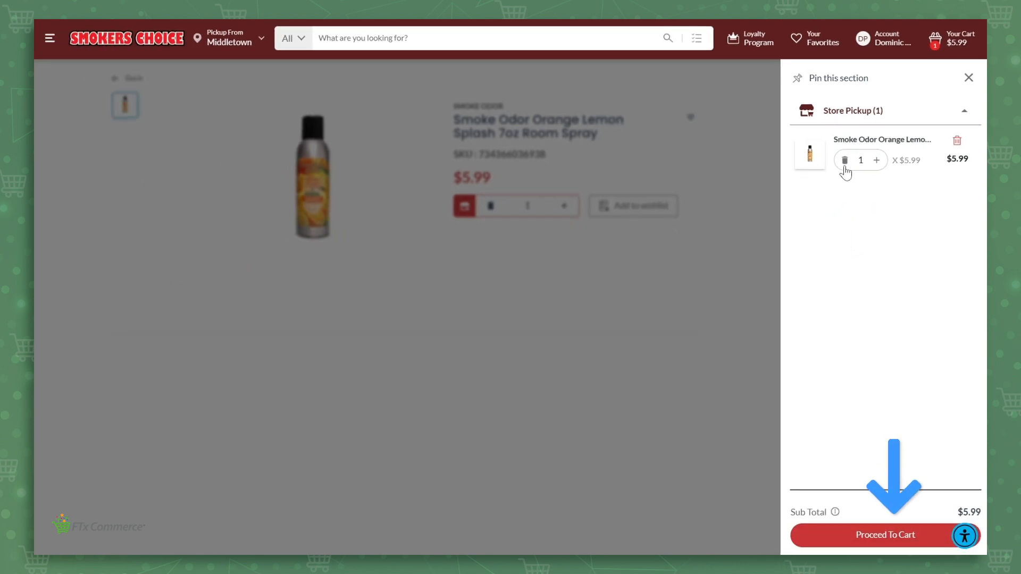
{"action": "left_click", "coordinate": [895, 537]}
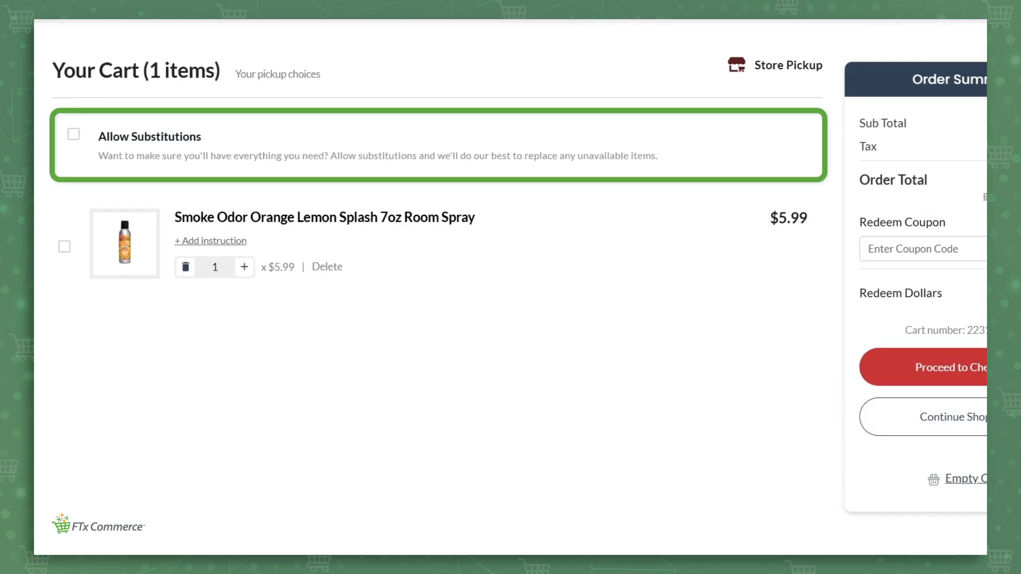
Step: Tick Allow Substitutions on the $6.48 cart and proceed to checkout
{"action": "left_click", "coordinate": [73, 136]}
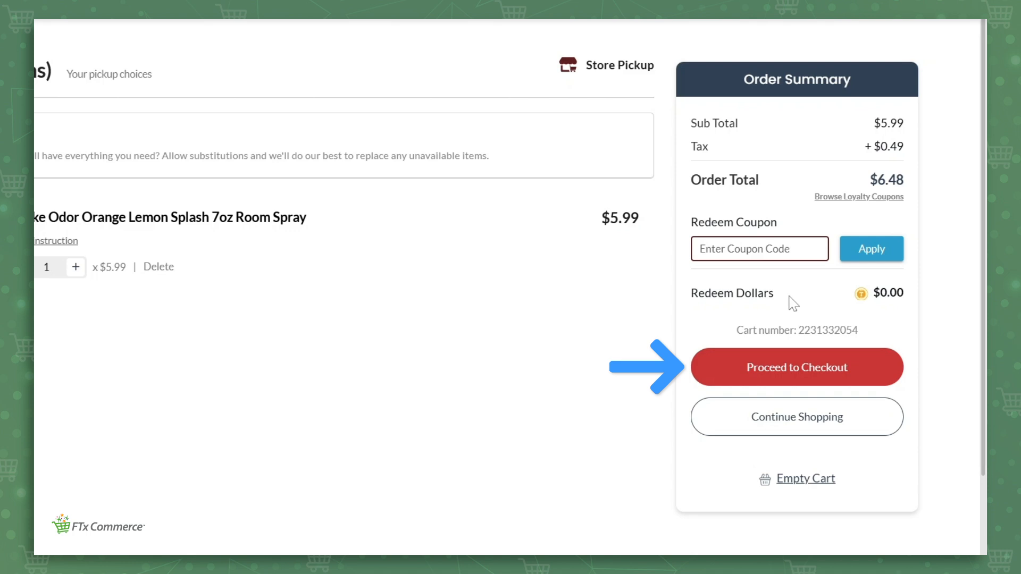
{"action": "left_click", "coordinate": [792, 372]}
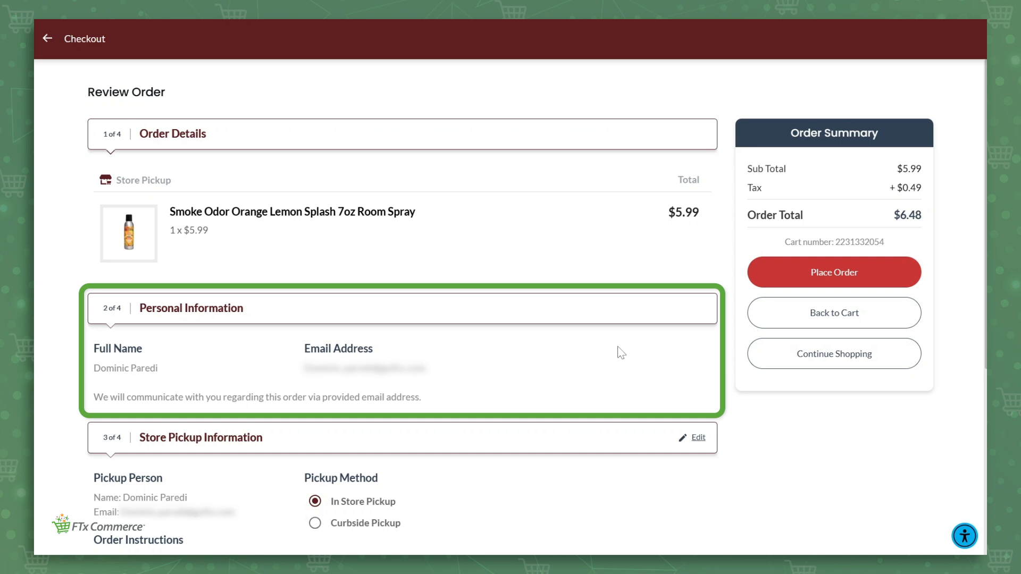
Step: Review the store pickup and saved card details, then place the $6.48 order
{"action": "scroll", "coordinate": [621, 353], "scroll_direction": "down", "scroll_amount": 3}
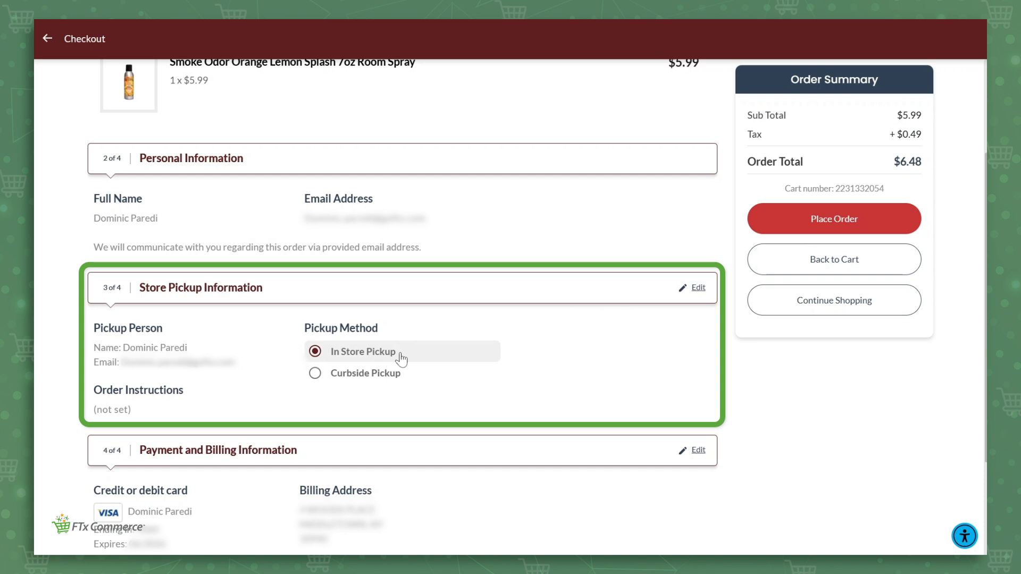
{"action": "scroll", "coordinate": [401, 358], "scroll_direction": "down", "scroll_amount": 3}
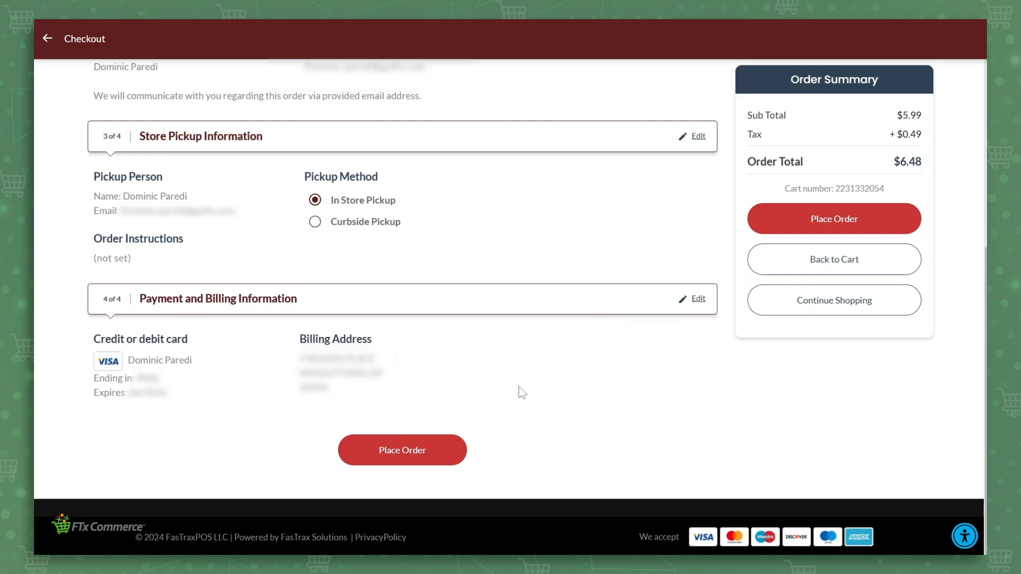
{"action": "left_click", "coordinate": [447, 450]}
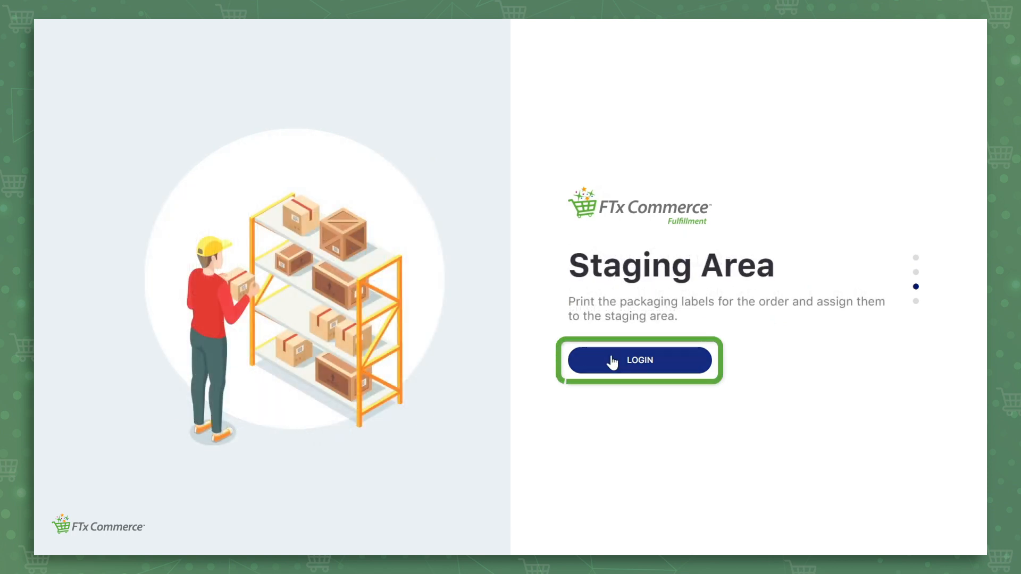
Step: Log in to FTx Commerce Fulfillment with the saved credentials and open the store location list
{"action": "left_click", "coordinate": [628, 365]}
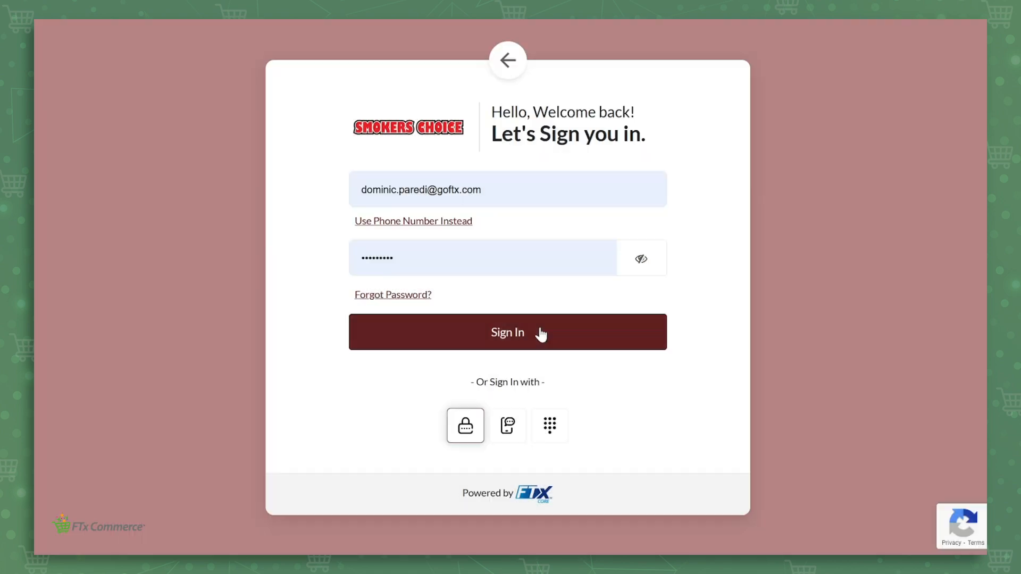
{"action": "left_click", "coordinate": [527, 331]}
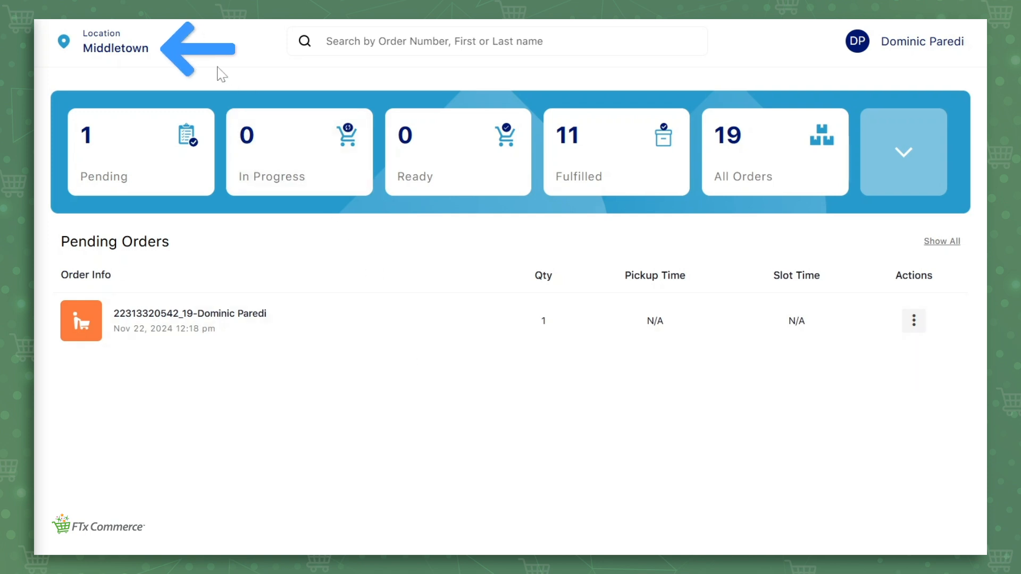
{"action": "left_click", "coordinate": [113, 50]}
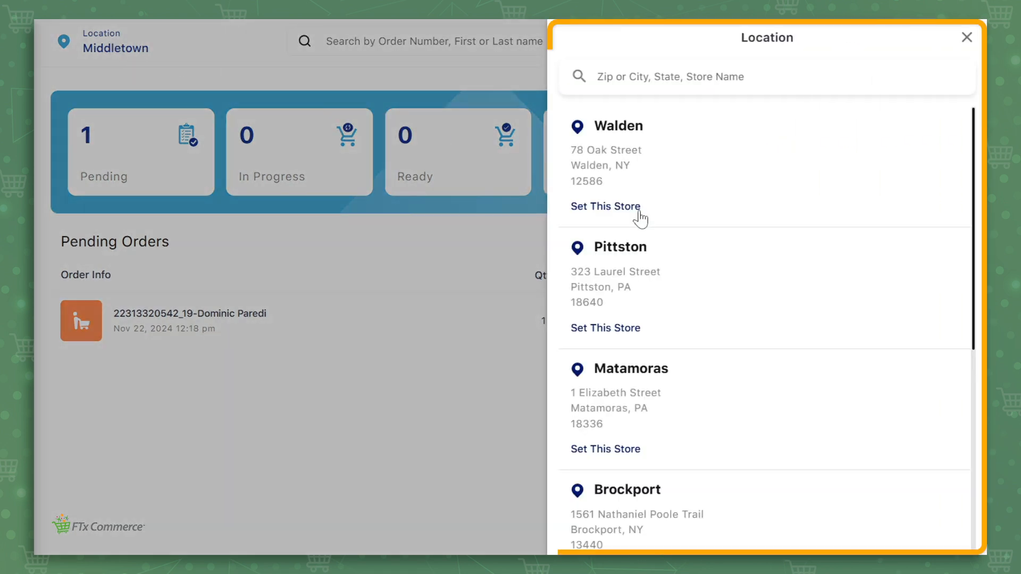
{"action": "scroll", "coordinate": [669, 238], "scroll_direction": "down", "scroll_amount": 7}
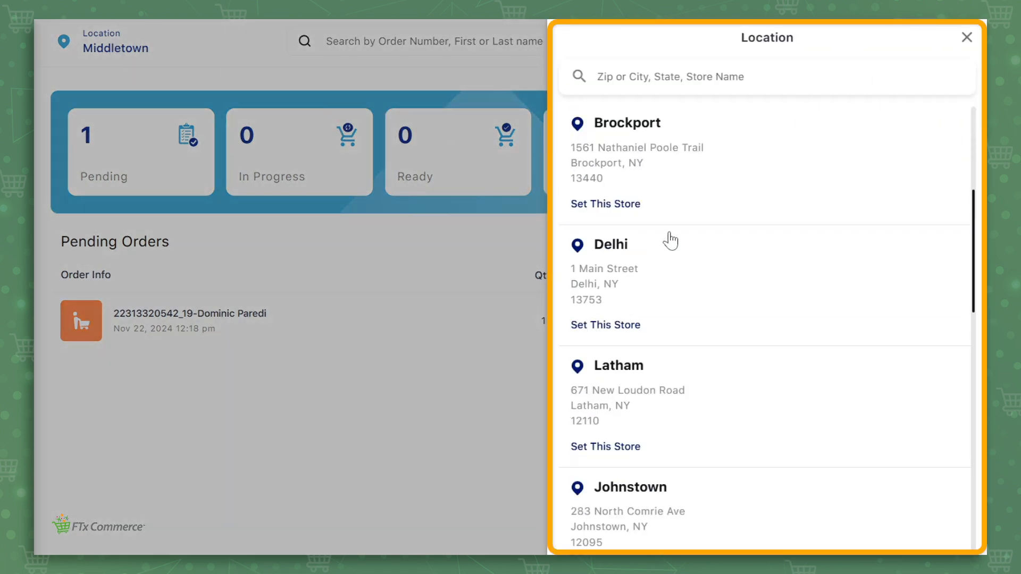
{"action": "left_click", "coordinate": [965, 38]}
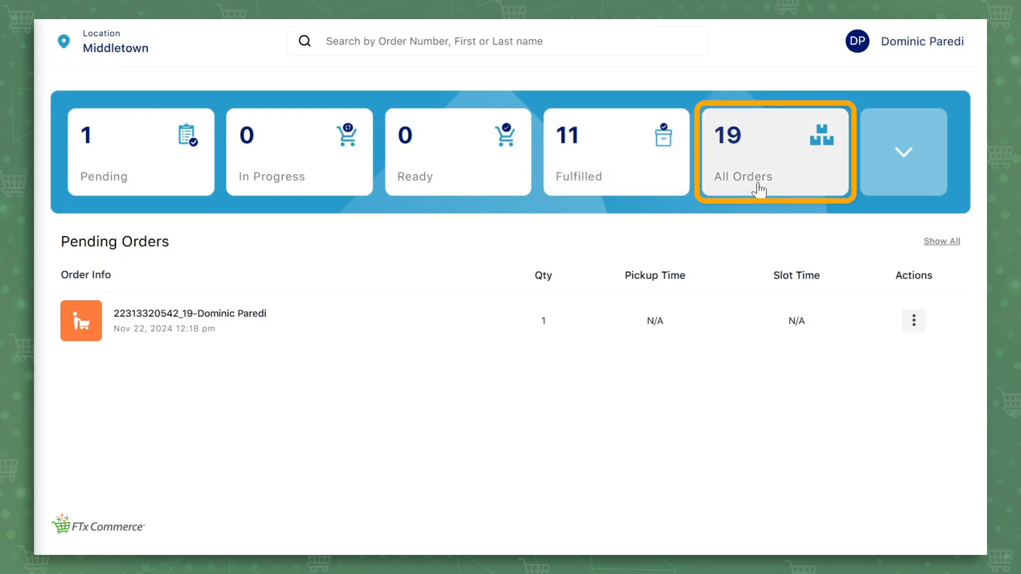
{"action": "left_click", "coordinate": [901, 156]}
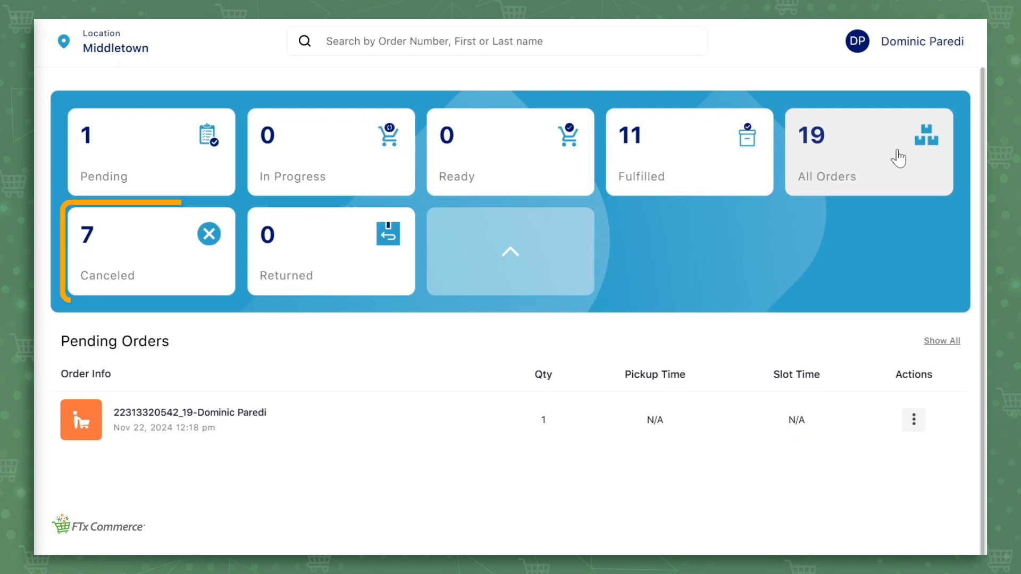
{"action": "left_click", "coordinate": [536, 273]}
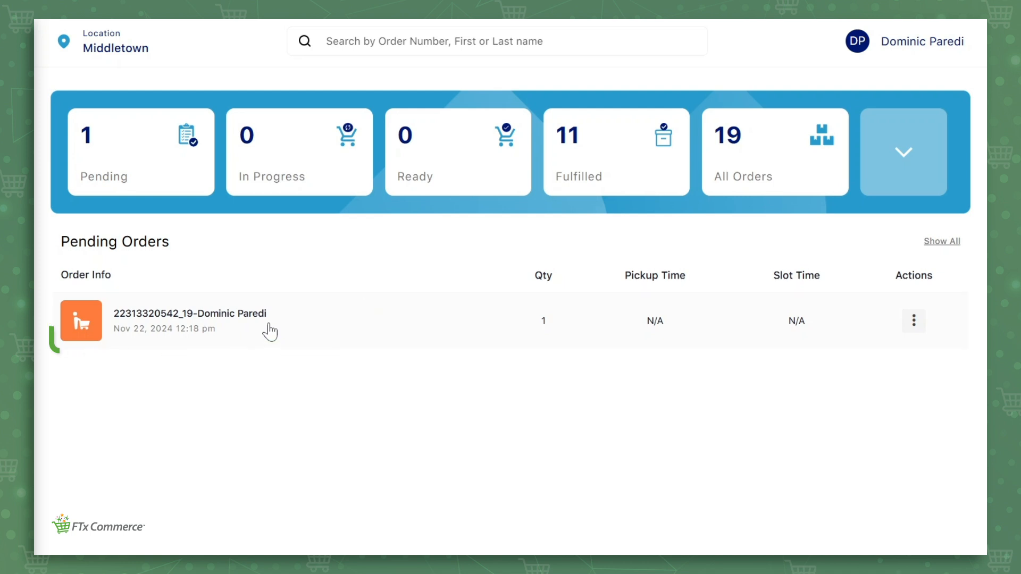
Step: Open the pending room spray pickup order and start picking its items
{"action": "left_click", "coordinate": [270, 332]}
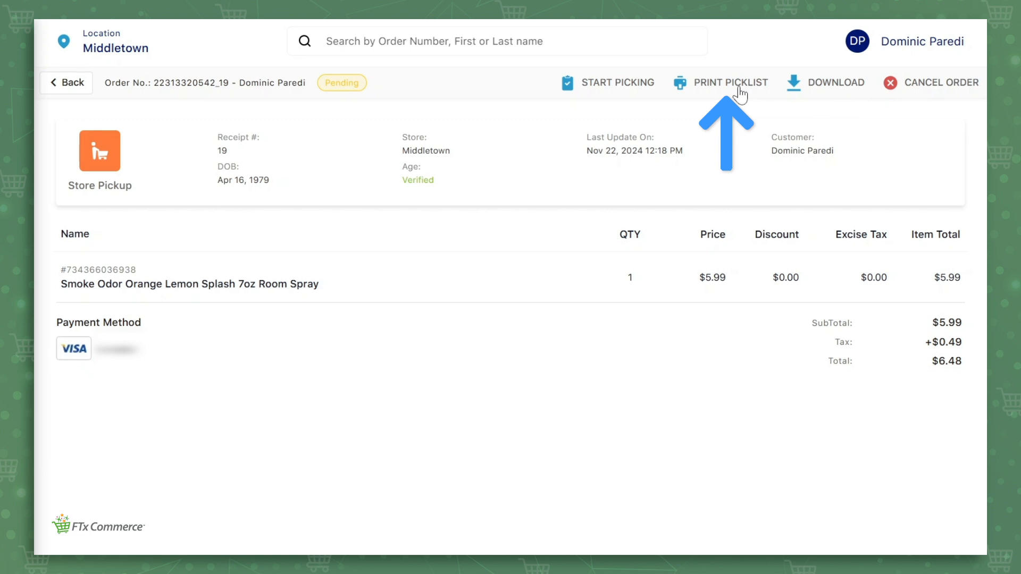
{"action": "left_click", "coordinate": [633, 89]}
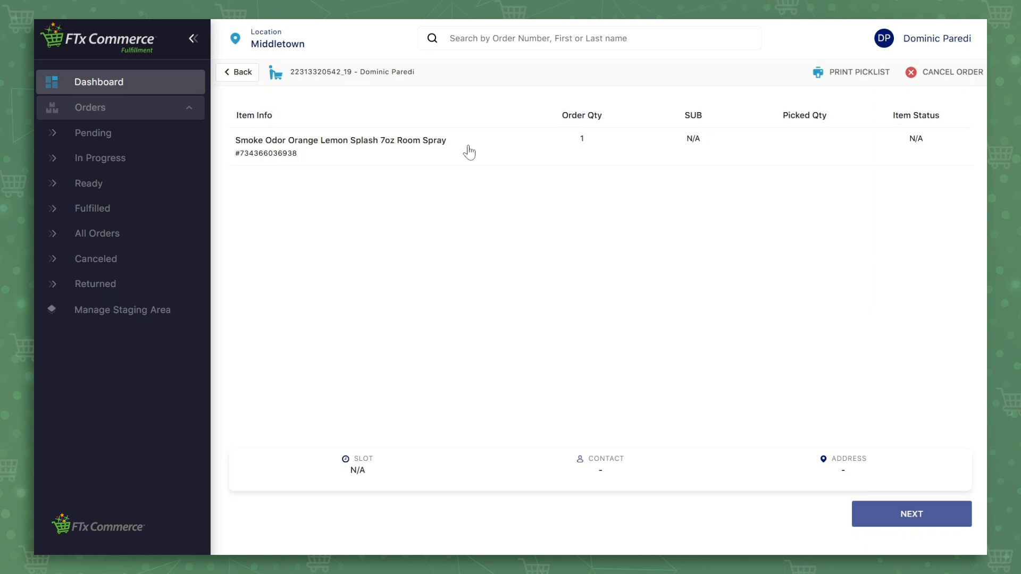
Step: Record the room spray's picked quantity as Out Of Stock
{"action": "left_click", "coordinate": [468, 152]}
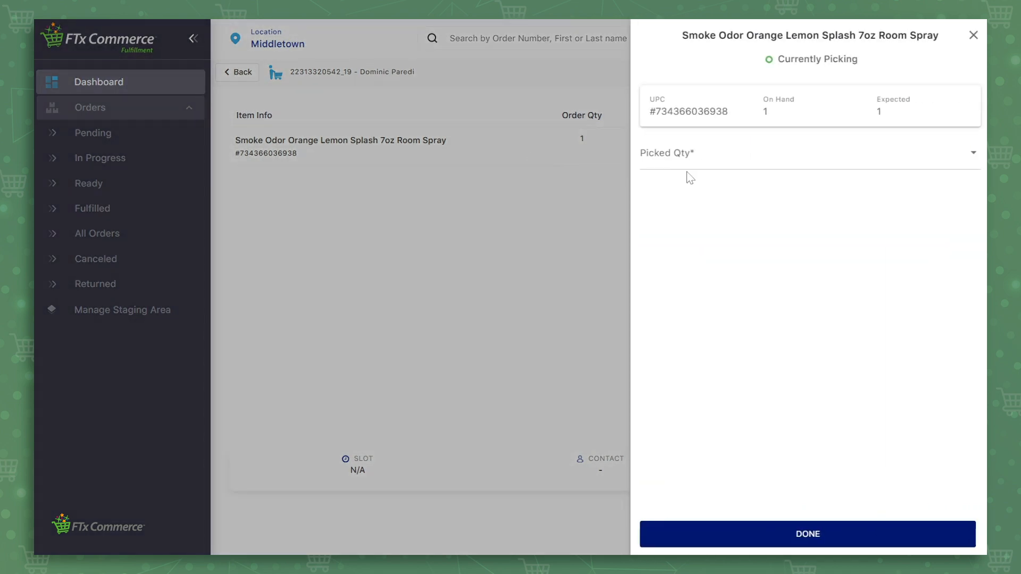
{"action": "left_click", "coordinate": [700, 169]}
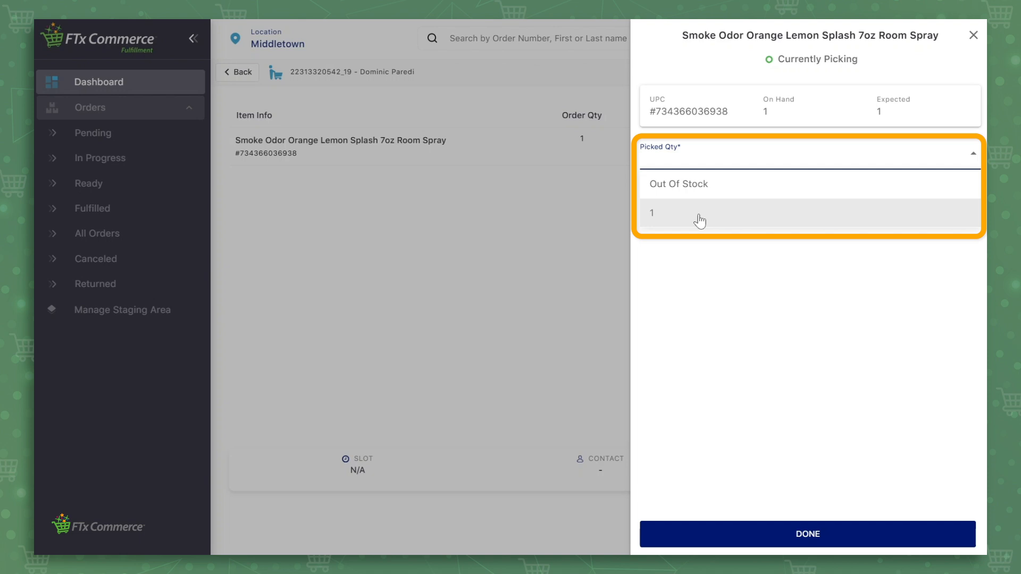
{"action": "left_click", "coordinate": [713, 186]}
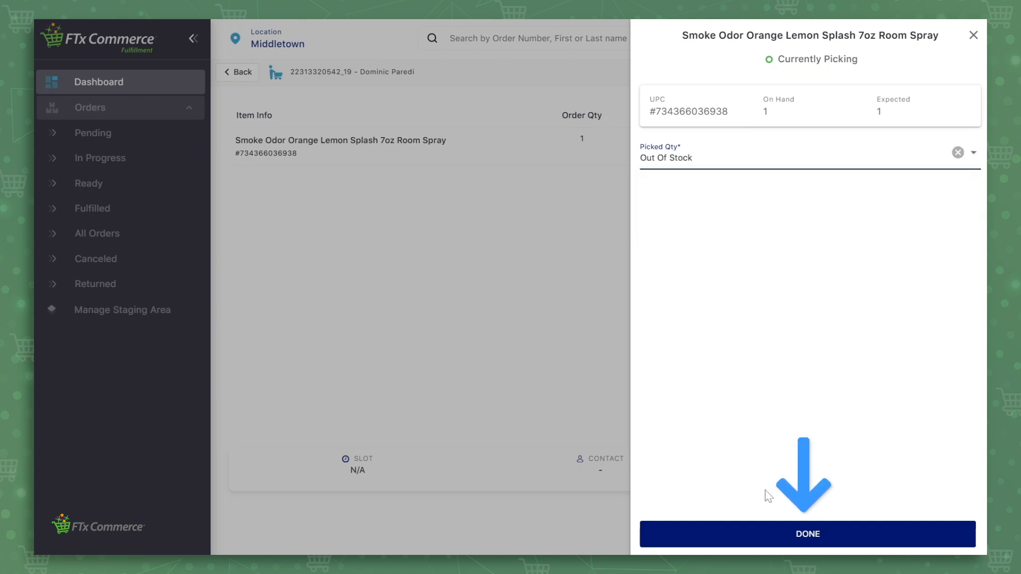
{"action": "left_click", "coordinate": [796, 534]}
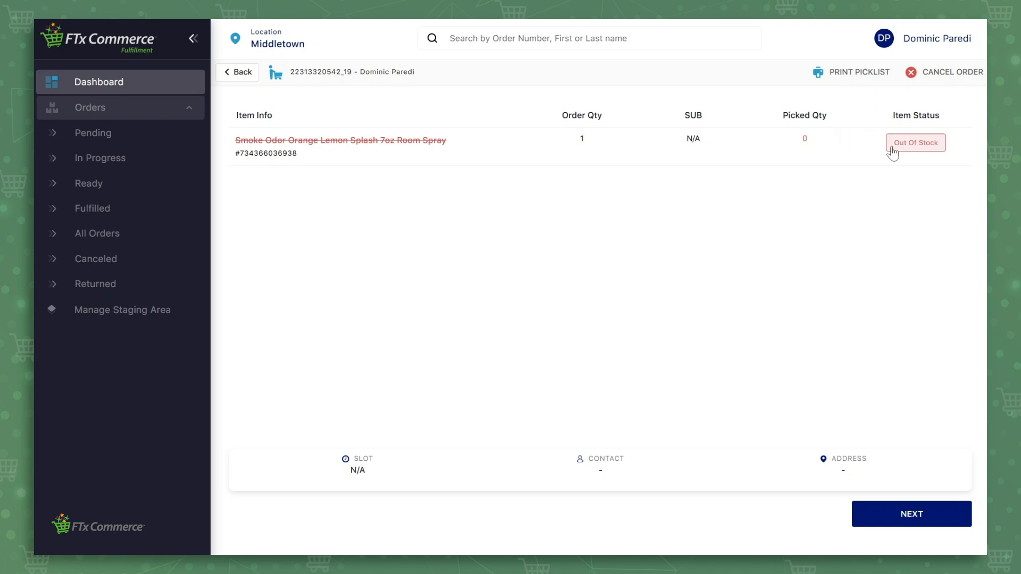
Step: Correct the room spray's picked quantity to 1 of 1 ordered
{"action": "left_click", "coordinate": [550, 145]}
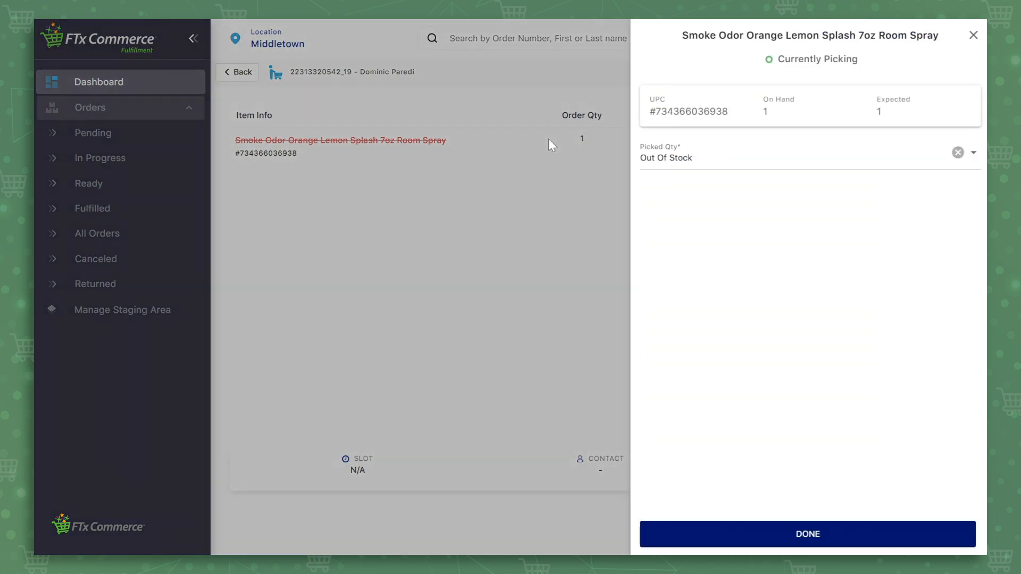
{"action": "left_click", "coordinate": [700, 159]}
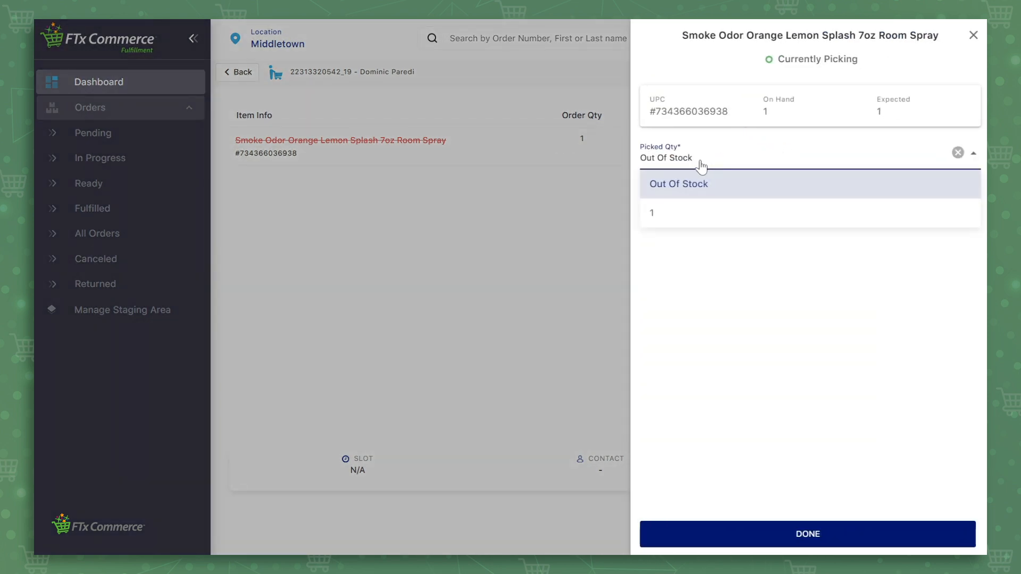
{"action": "left_click", "coordinate": [694, 215]}
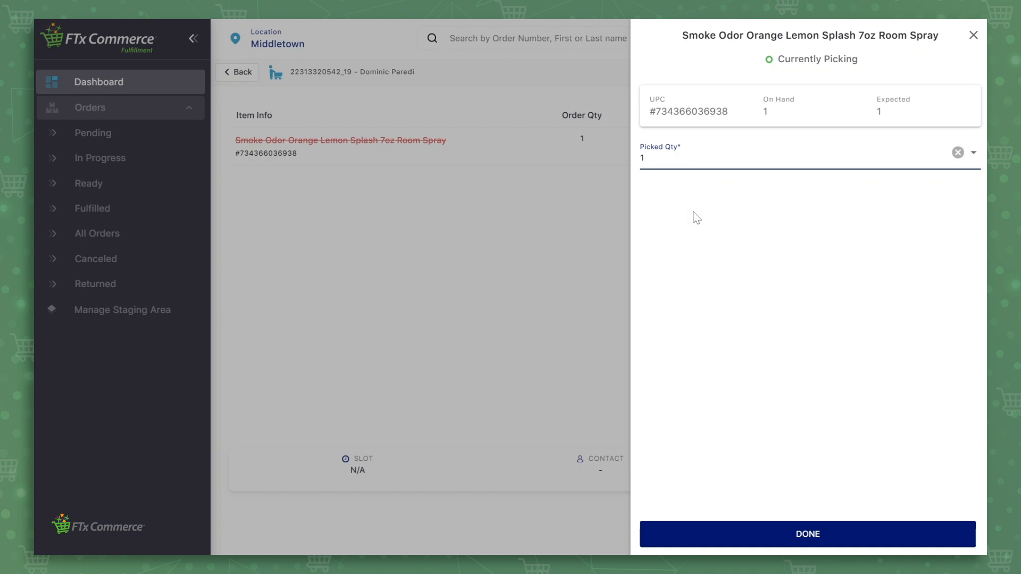
{"action": "left_click", "coordinate": [794, 539]}
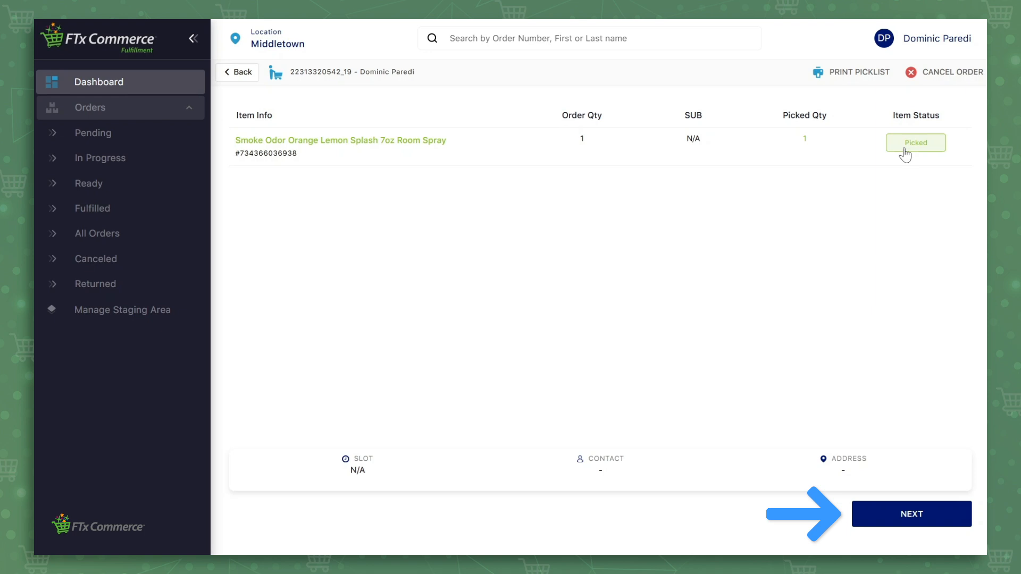
Step: Print one packaging label for the order and continue to its packages
{"action": "left_click", "coordinate": [892, 515]}
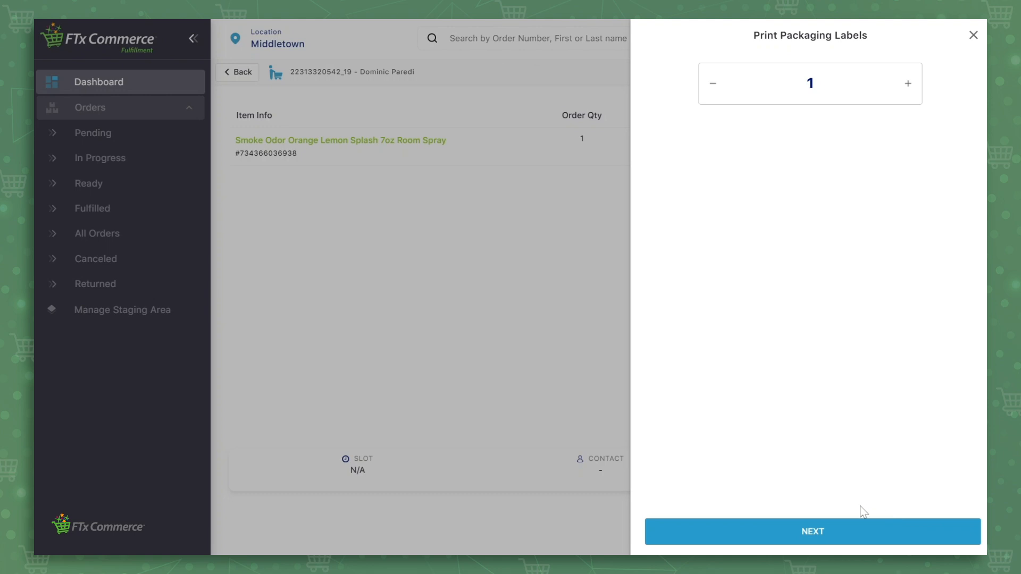
{"action": "left_click", "coordinate": [908, 85]}
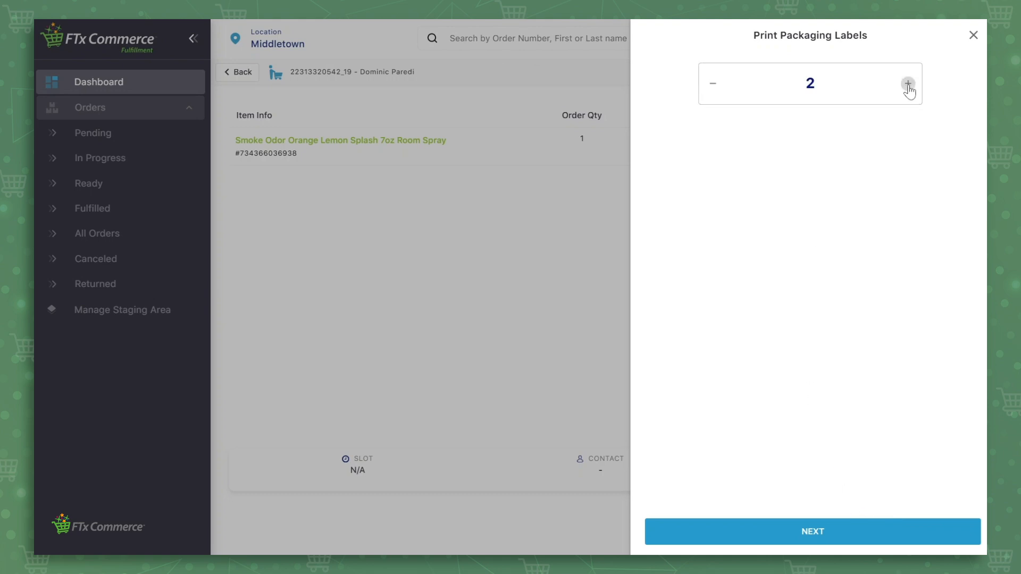
{"action": "left_click", "coordinate": [713, 88]}
{"action": "left_click", "coordinate": [819, 533]}
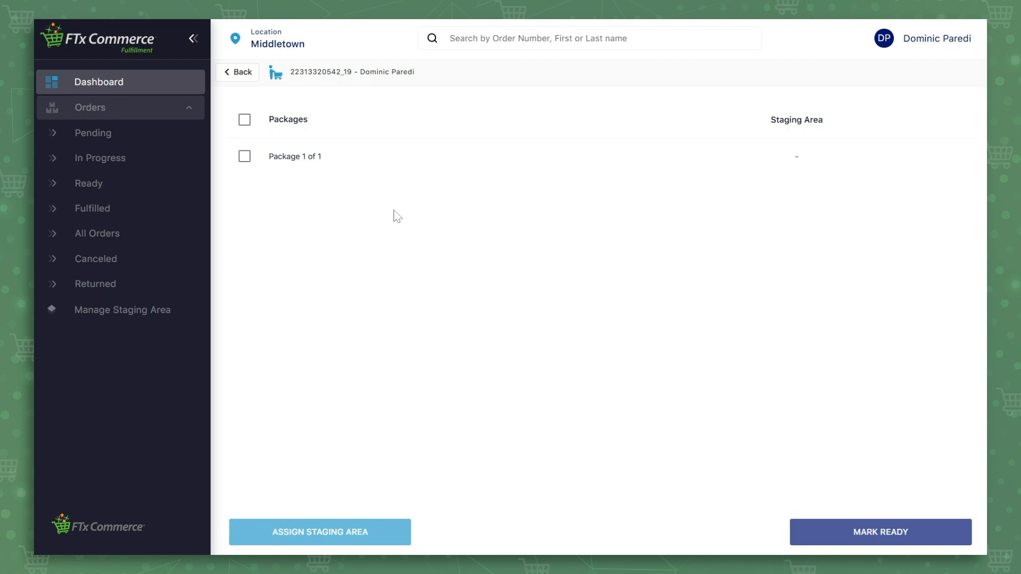
Step: Assign Package 1 of 1 to staging area THREE, save, and mark the order ready
{"action": "left_click", "coordinate": [244, 157]}
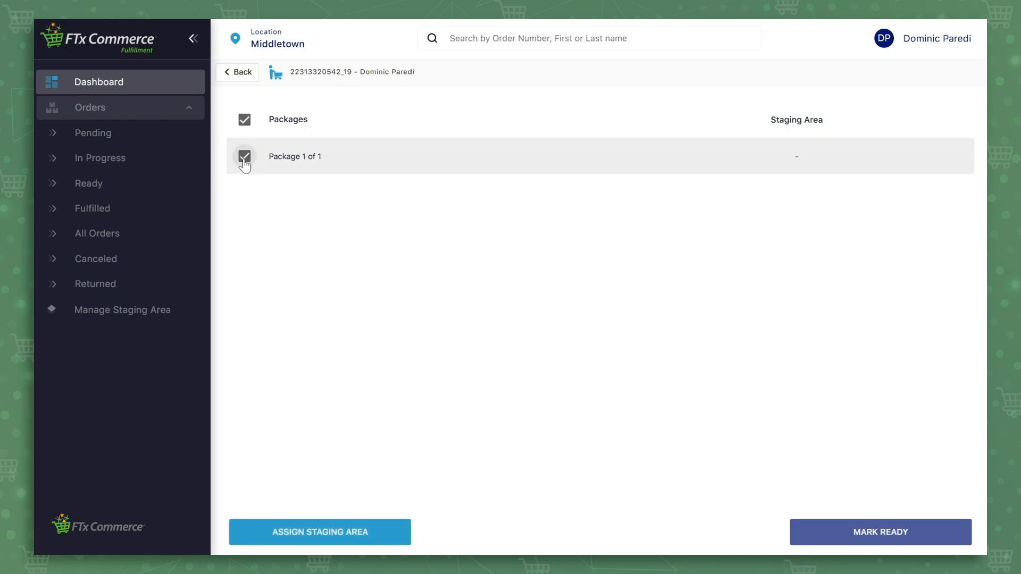
{"action": "left_click", "coordinate": [333, 537]}
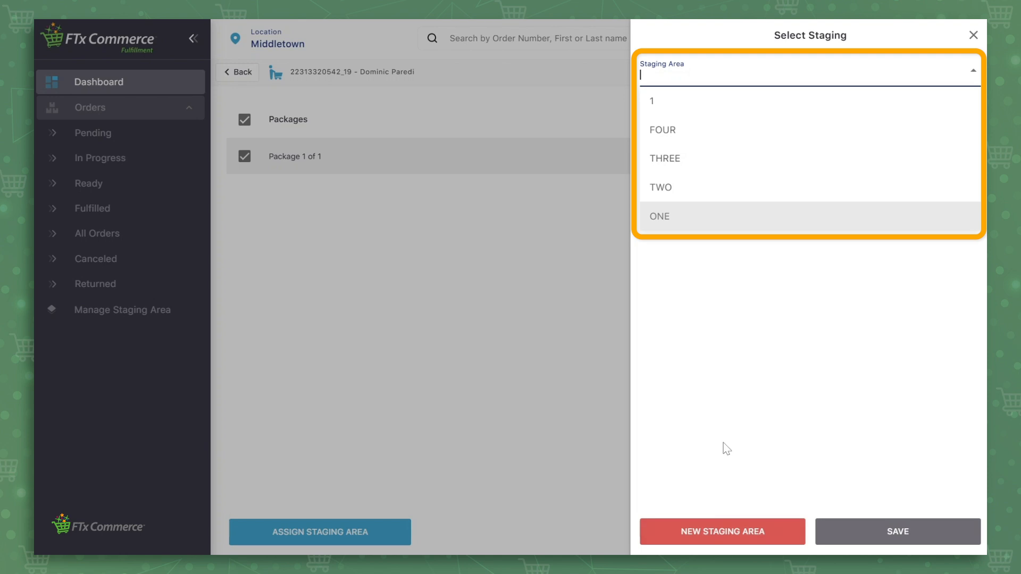
{"action": "left_click", "coordinate": [693, 166]}
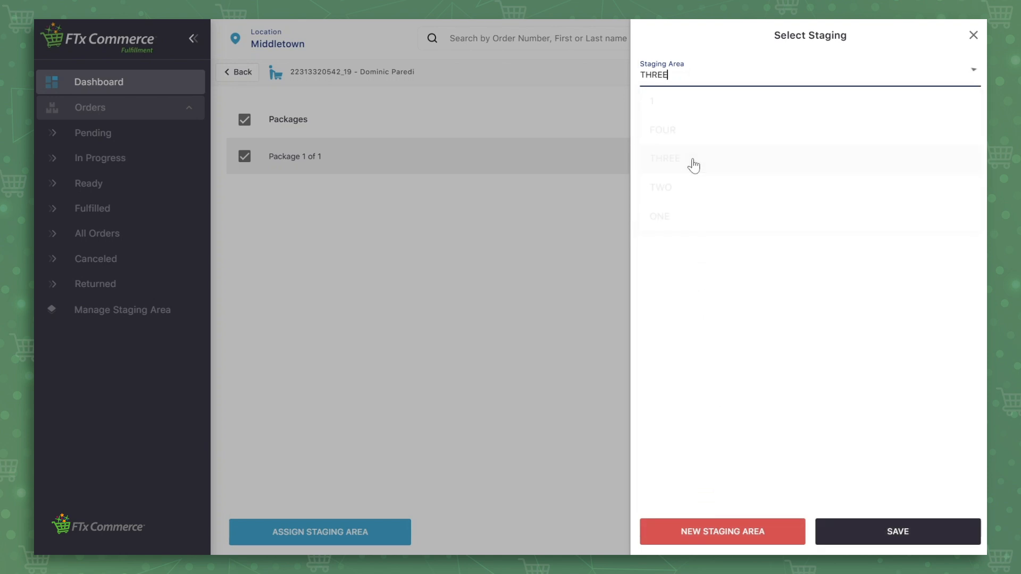
{"action": "left_click", "coordinate": [915, 538]}
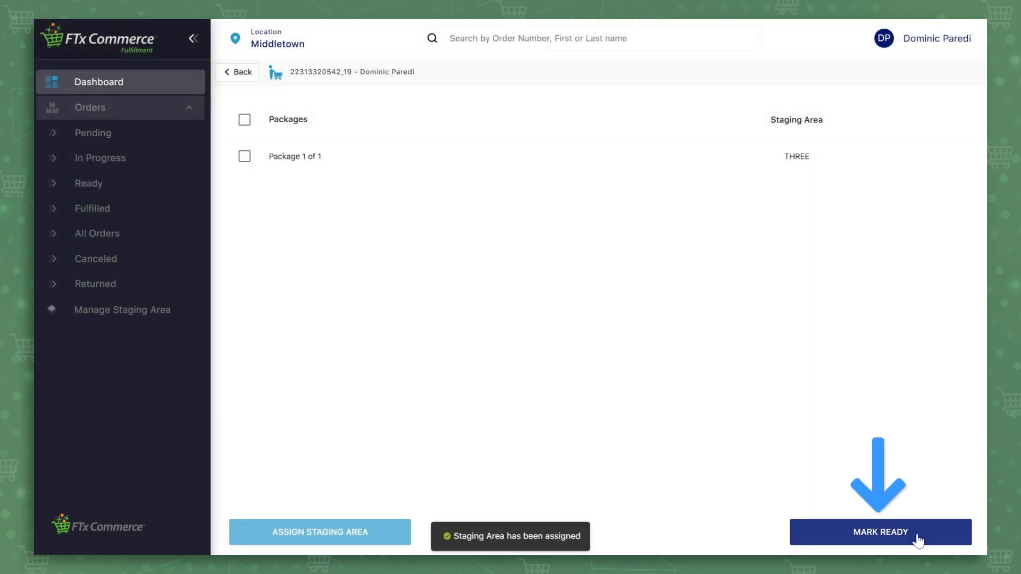
{"action": "left_click", "coordinate": [919, 539]}
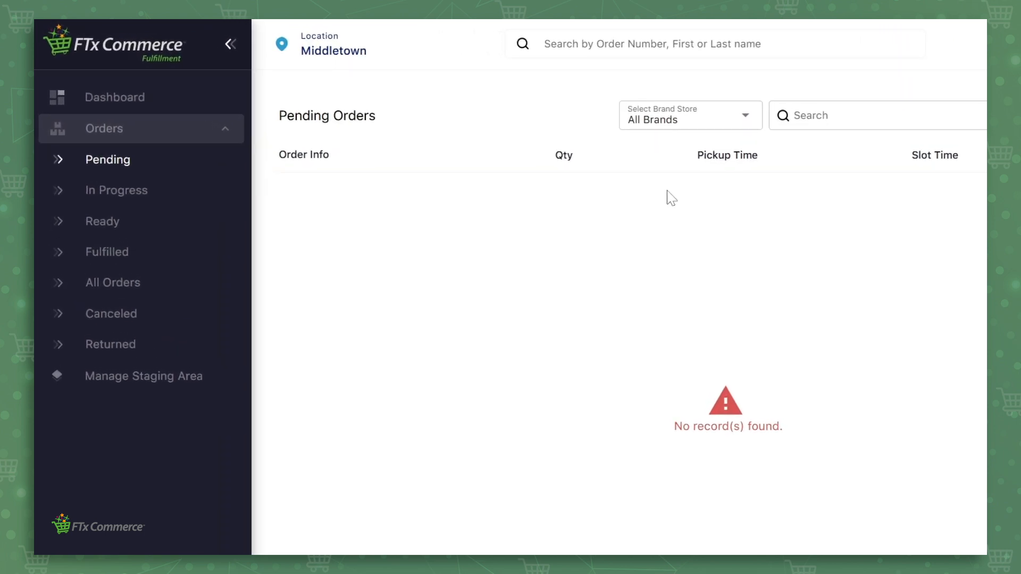
Step: Open the store-pickup order from the dashboard's Ready orders list
{"action": "left_click", "coordinate": [123, 101]}
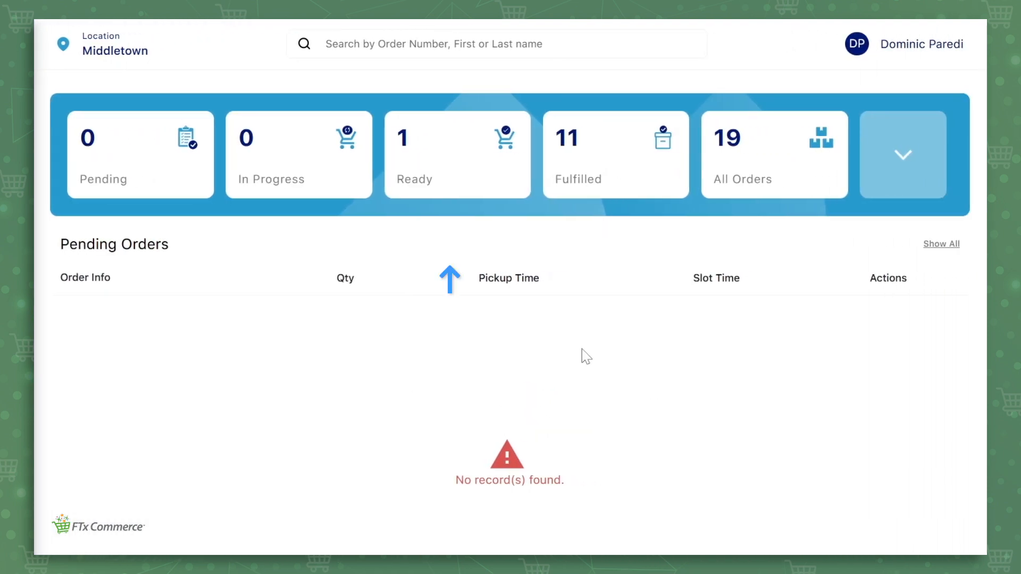
{"action": "left_click", "coordinate": [418, 190]}
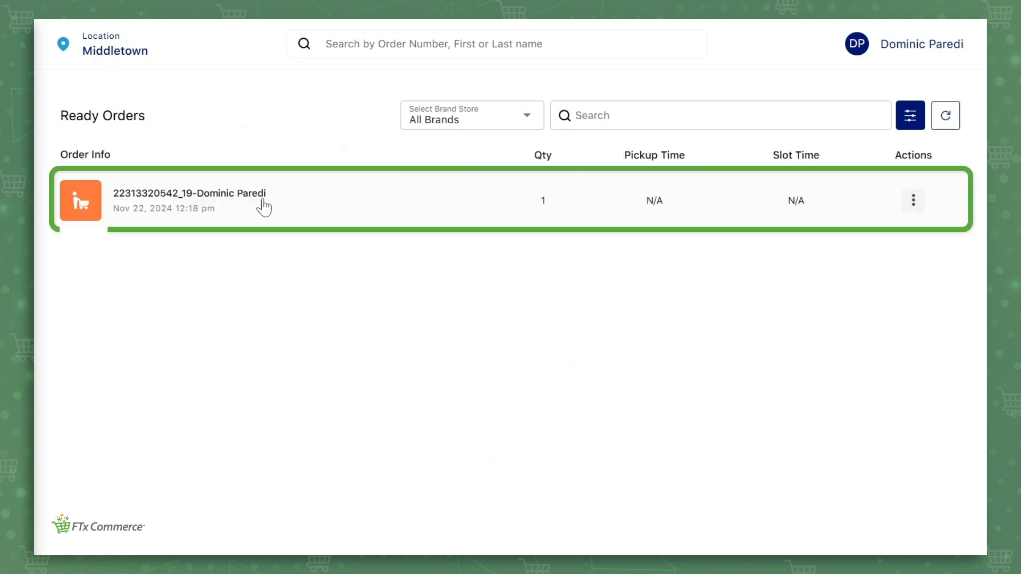
{"action": "left_click", "coordinate": [263, 206]}
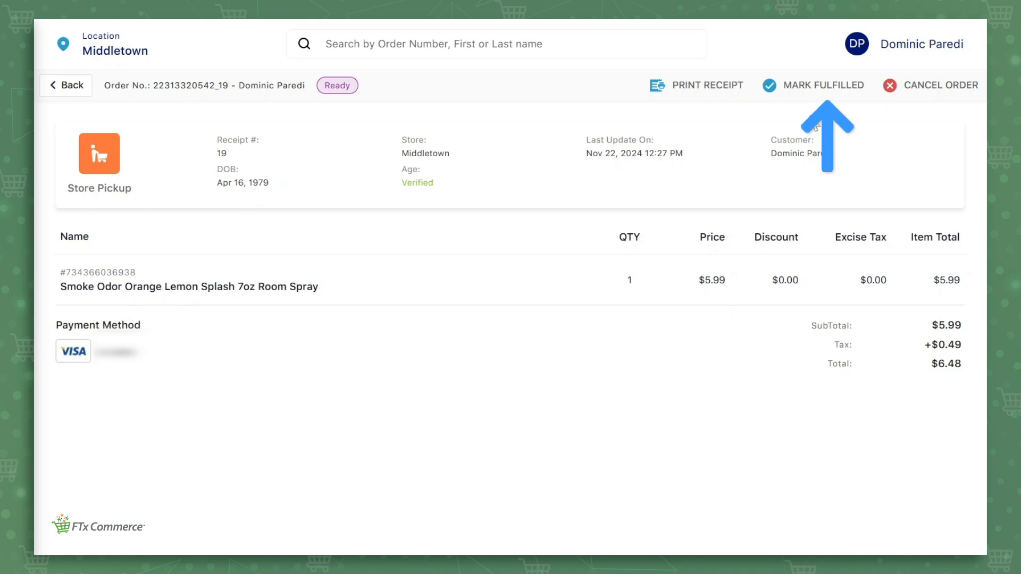
Step: Mark the order fulfilled as picked up, verifying the customer's pickup confirmation code
{"action": "left_click", "coordinate": [827, 86]}
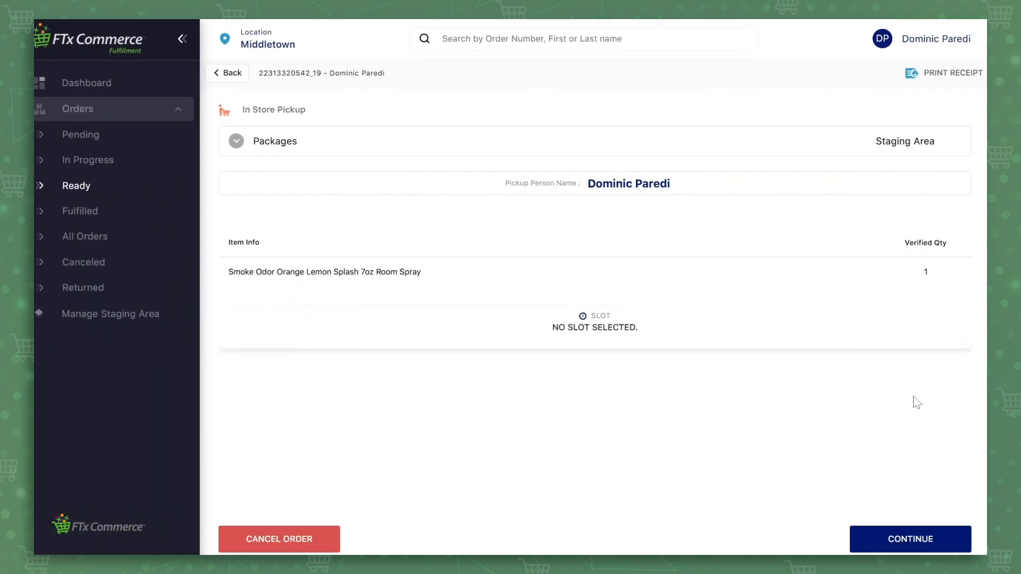
{"action": "left_click", "coordinate": [913, 531]}
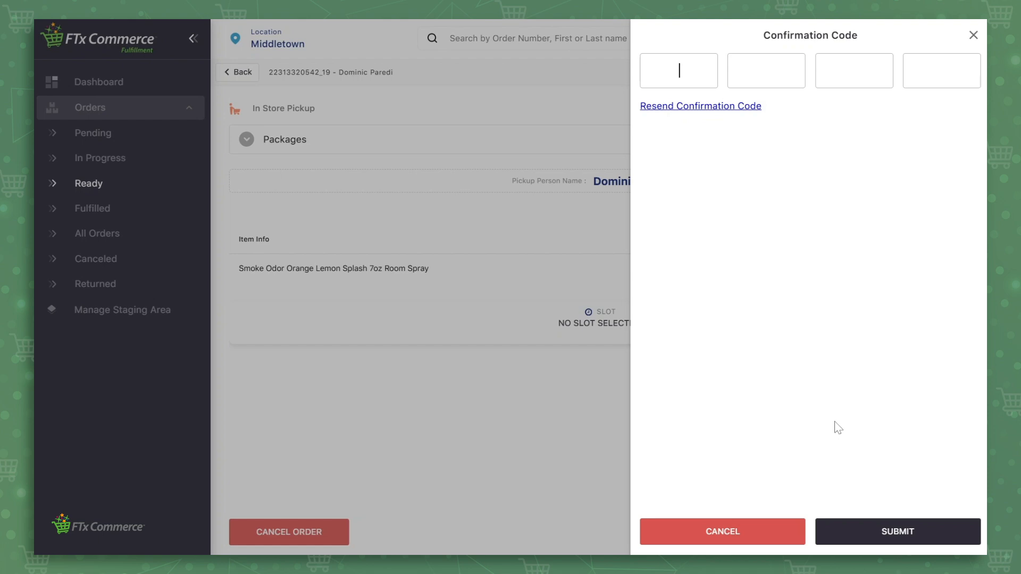
{"action": "type", "text": "5663"}
{"action": "left_click", "coordinate": [891, 540]}
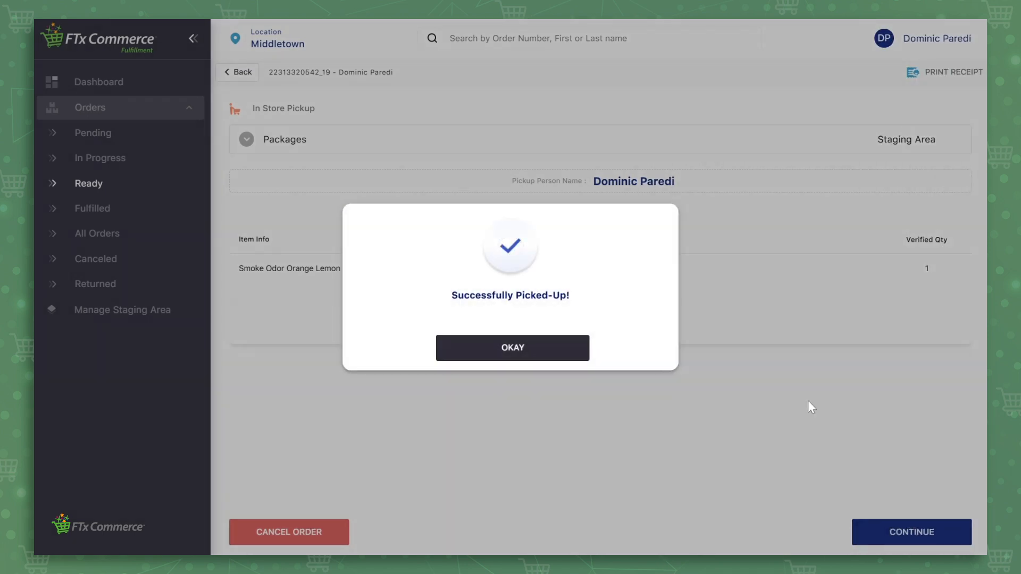
{"action": "left_click", "coordinate": [552, 353]}
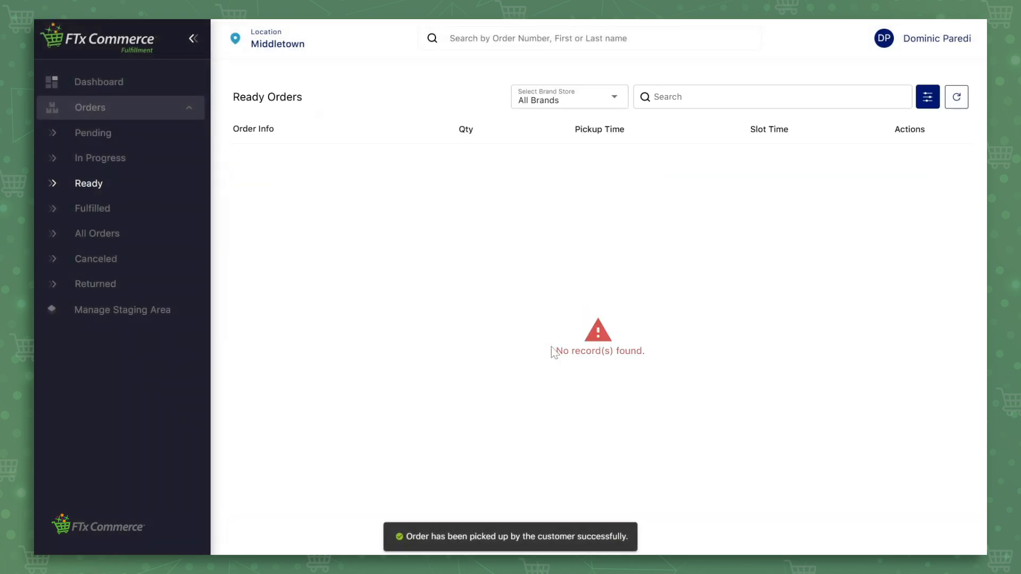